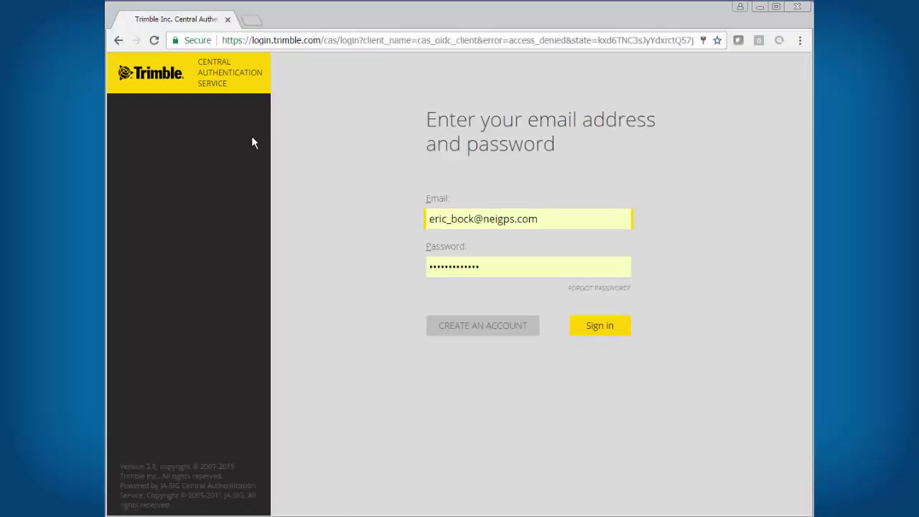
# Sign in and create a new organization named 'Eric B Training'
pyautogui.click(588, 332)
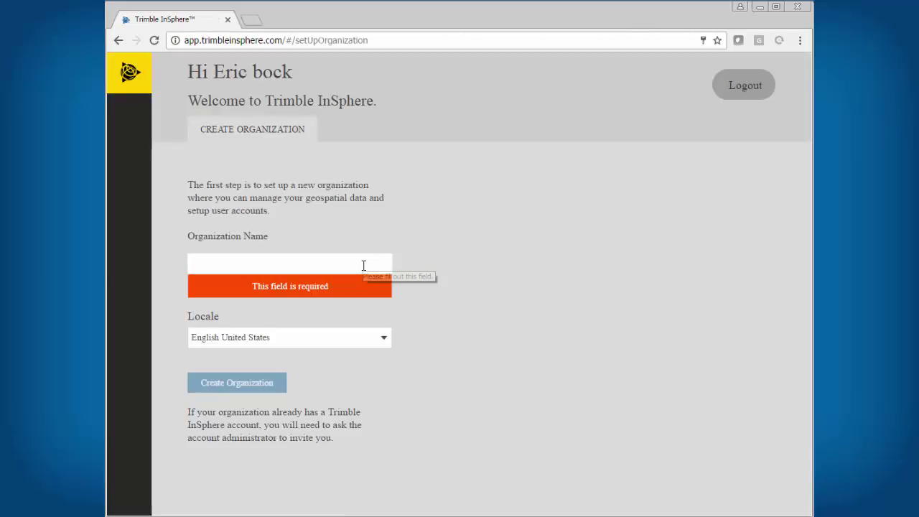
pyautogui.click(363, 266)
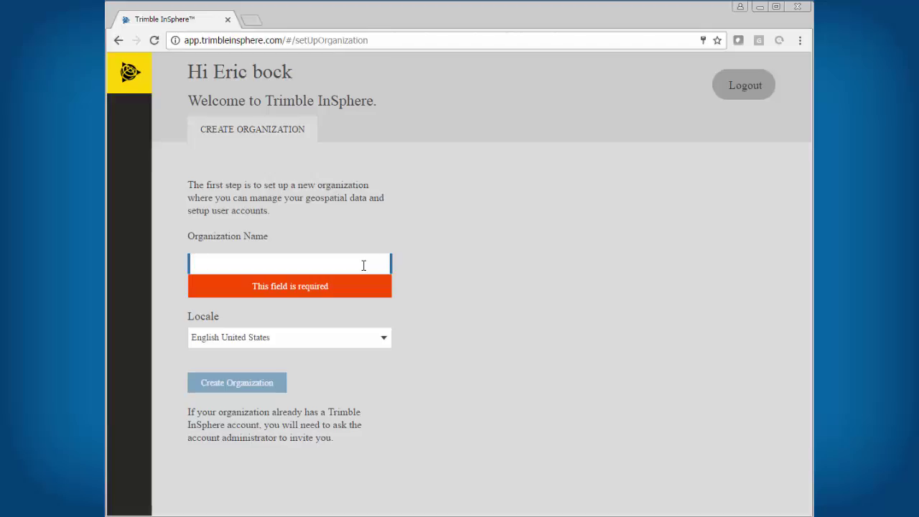
pyautogui.write('Eric B Training')
pyautogui.click(222, 351)
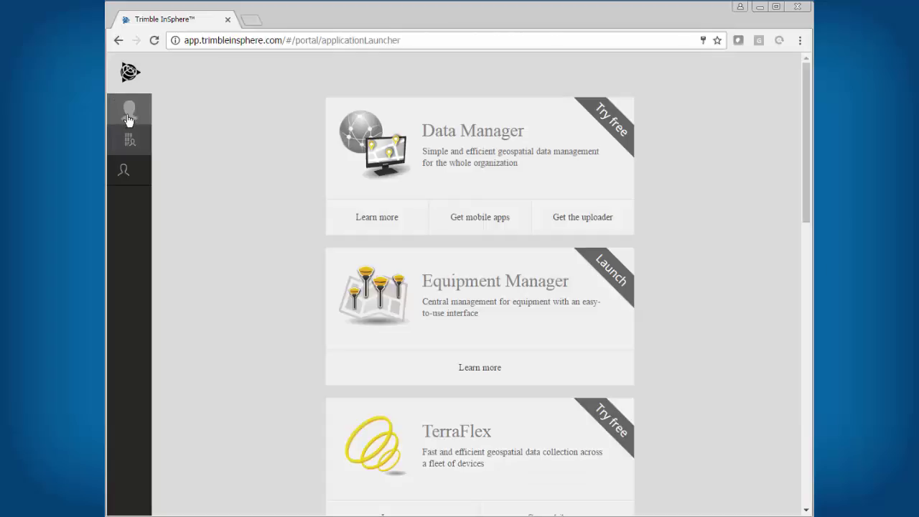
# Start the TerraFlex free trial and view the organization's subscriptions, showing TerraFlex Advanced - Trial at 1/100 licenses
pyautogui.click(482, 467)
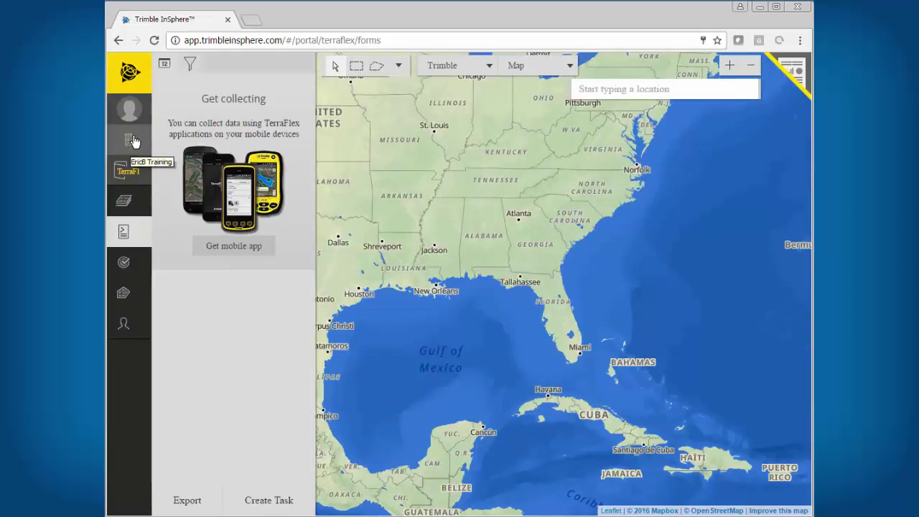
pyautogui.click(133, 144)
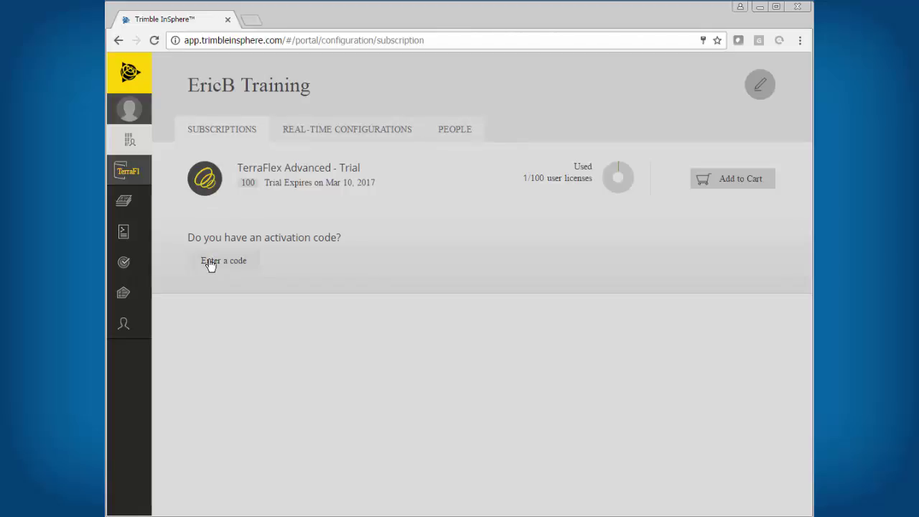
pyautogui.click(210, 265)
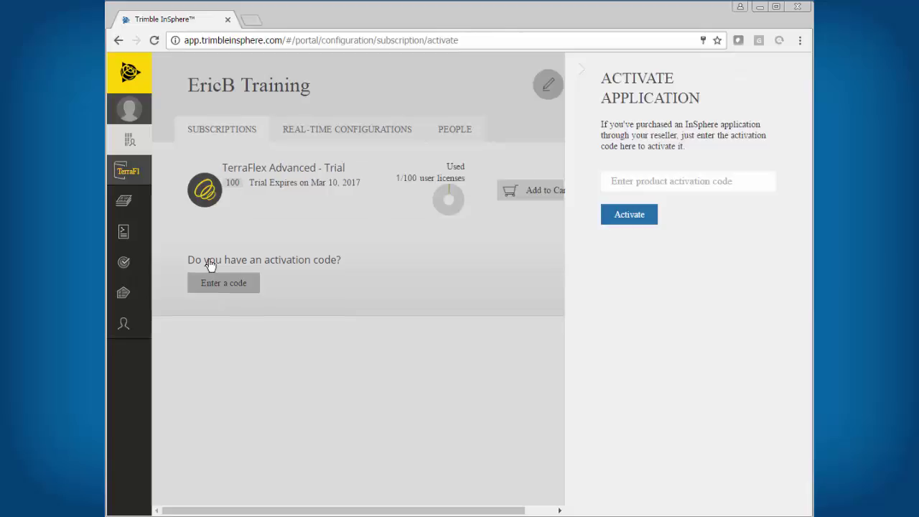
pyautogui.click(631, 181)
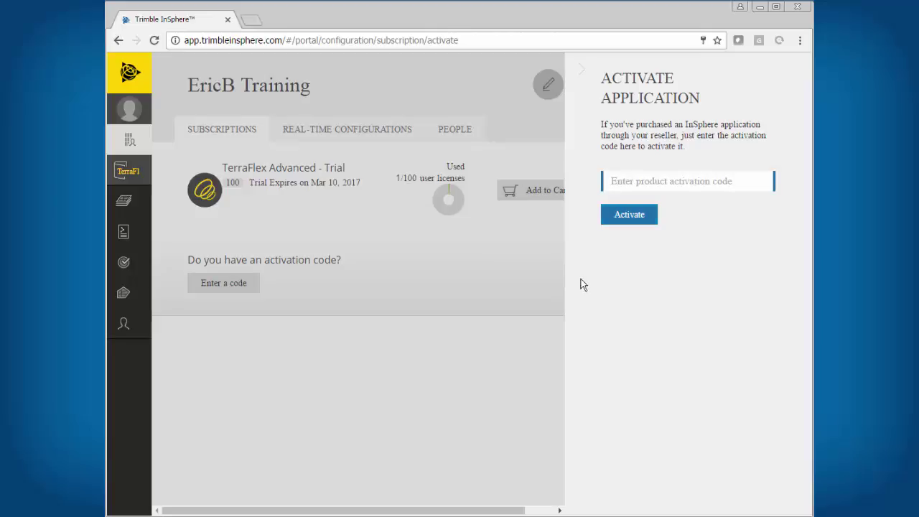
pyautogui.click(462, 350)
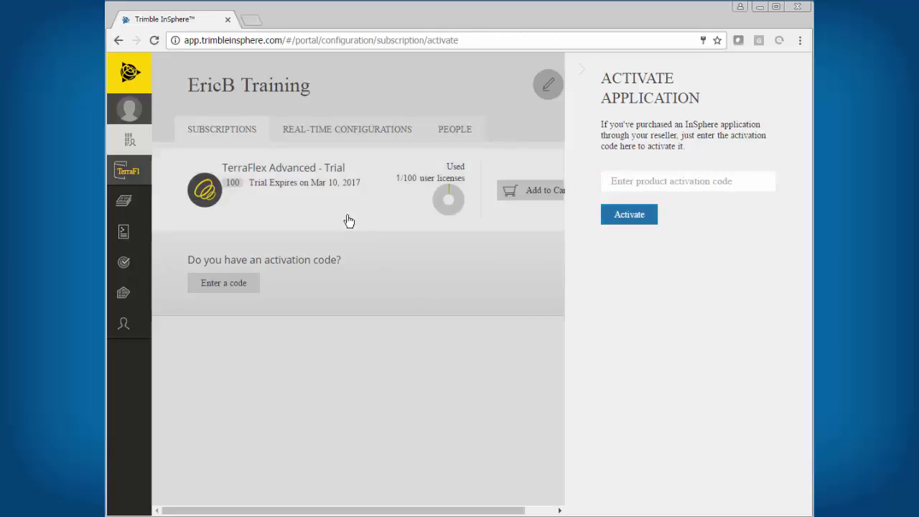
pyautogui.click(580, 69)
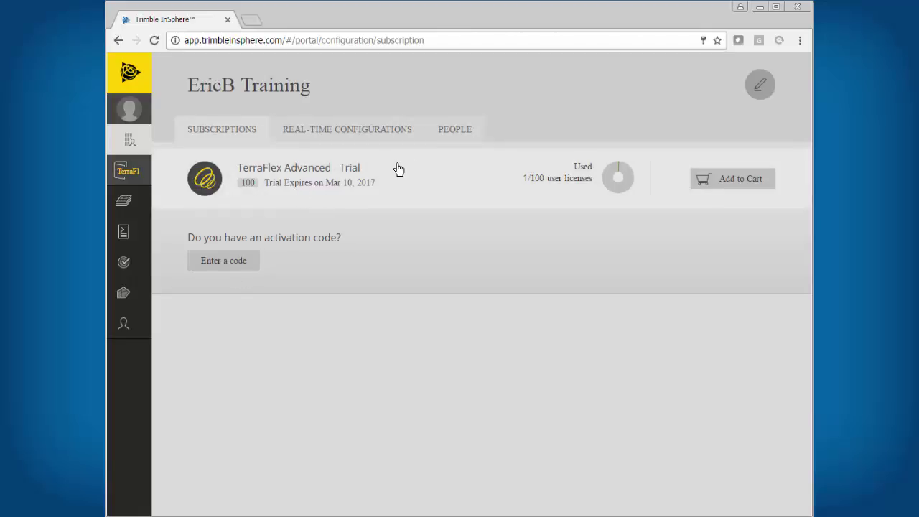
# Remove TerraFlex from the administrator user, save, and confirm the subscription shows 0/100 licenses used
pyautogui.click(460, 127)
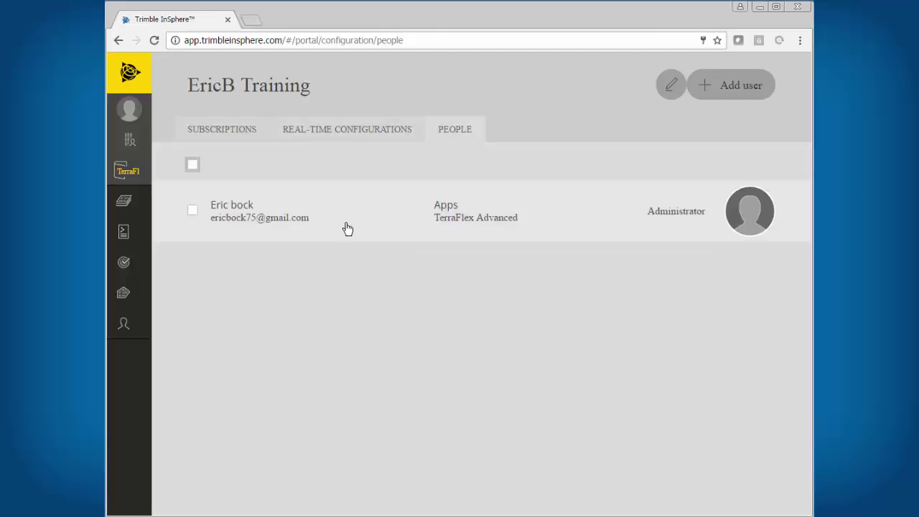
pyautogui.click(262, 218)
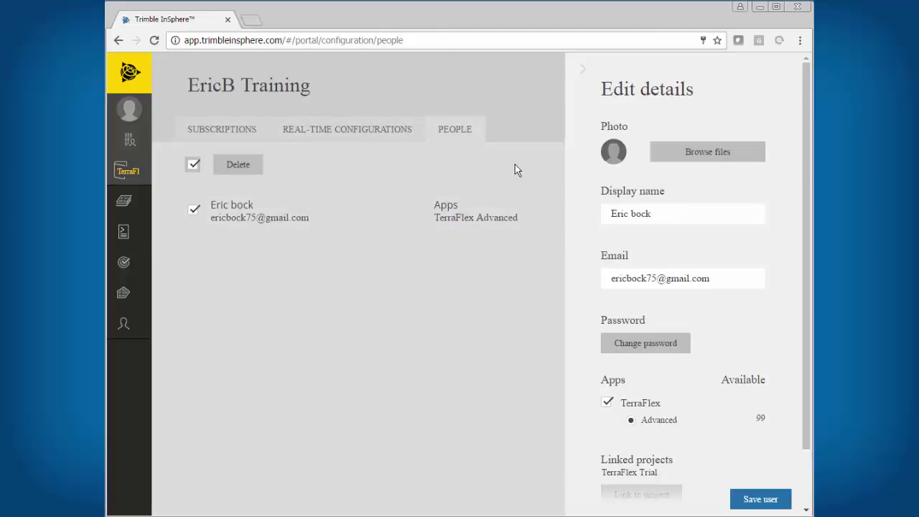
pyautogui.moveTo(811, 140); pyautogui.dragTo(809, 151)
pyautogui.scroll(-1, 809, 151)
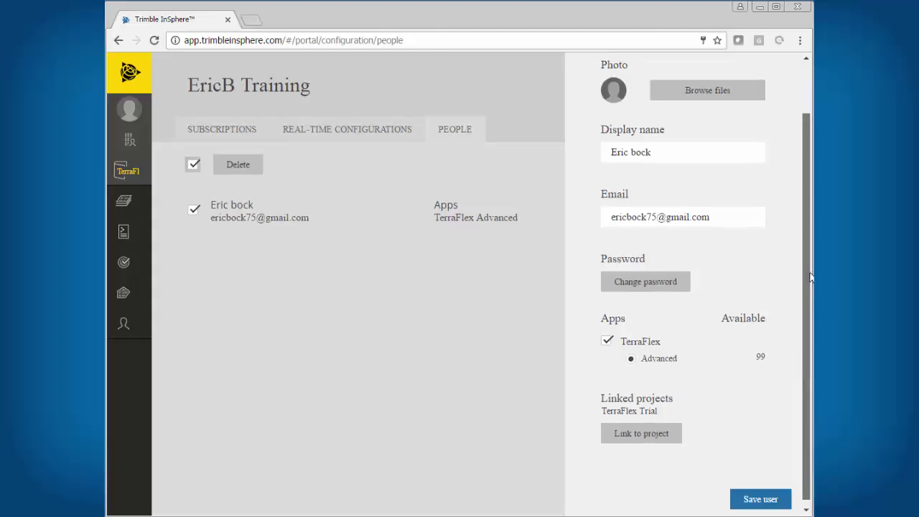
pyautogui.moveTo(805, 371); pyautogui.dragTo(811, 249)
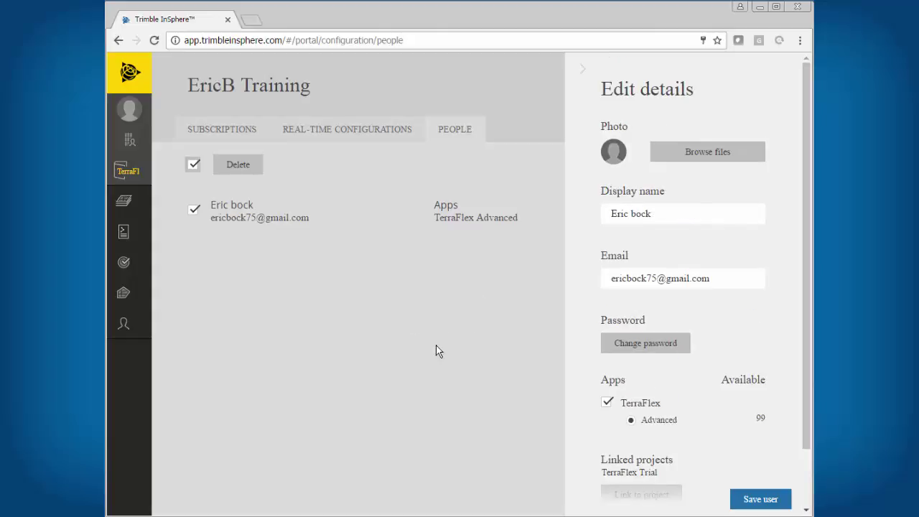
pyautogui.click(608, 404)
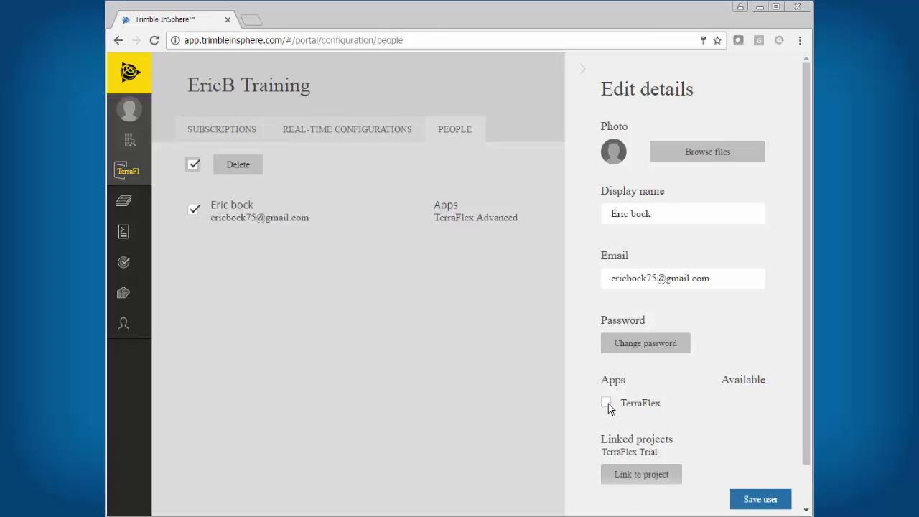
pyautogui.click(767, 503)
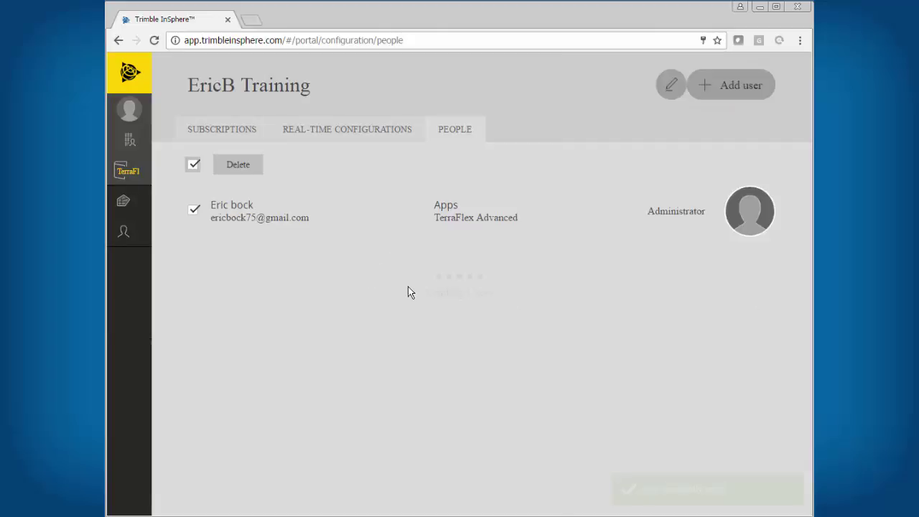
pyautogui.click(234, 136)
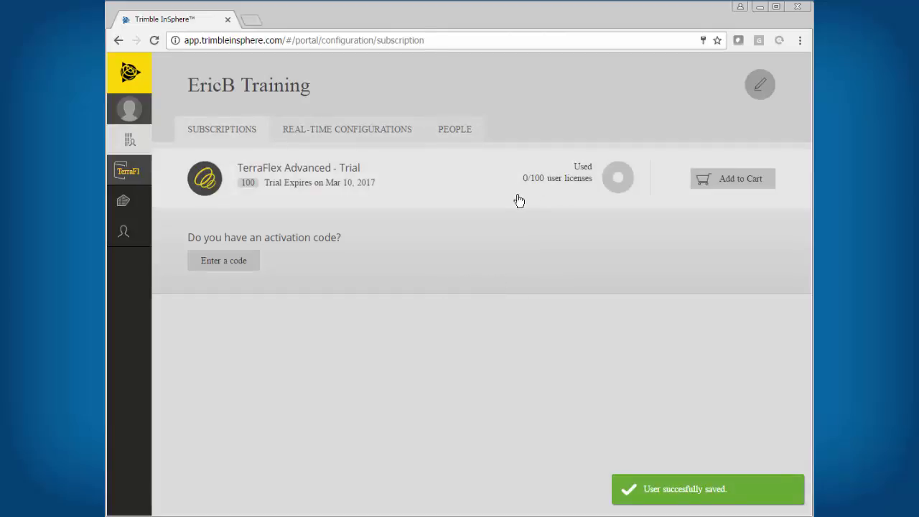
# Re-enable TerraFlex Advanced for the administrator user in People and save the user
pyautogui.click(436, 128)
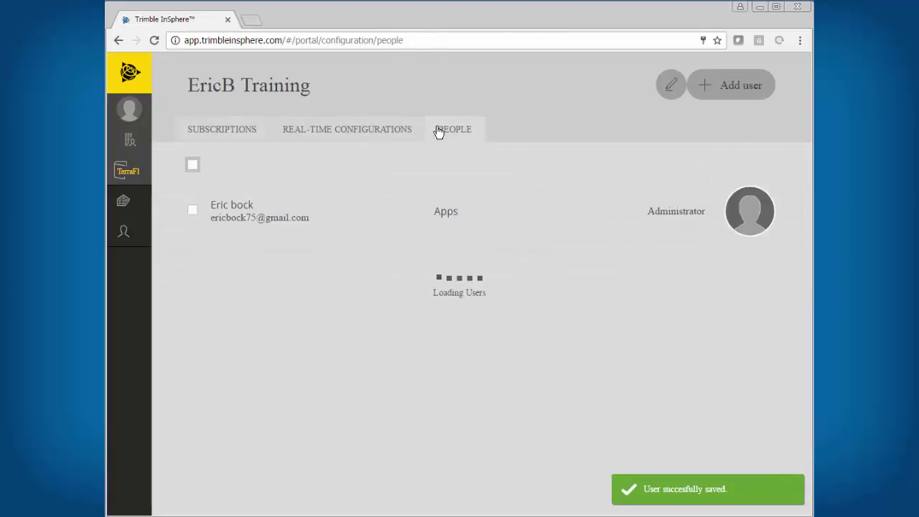
pyautogui.click(325, 227)
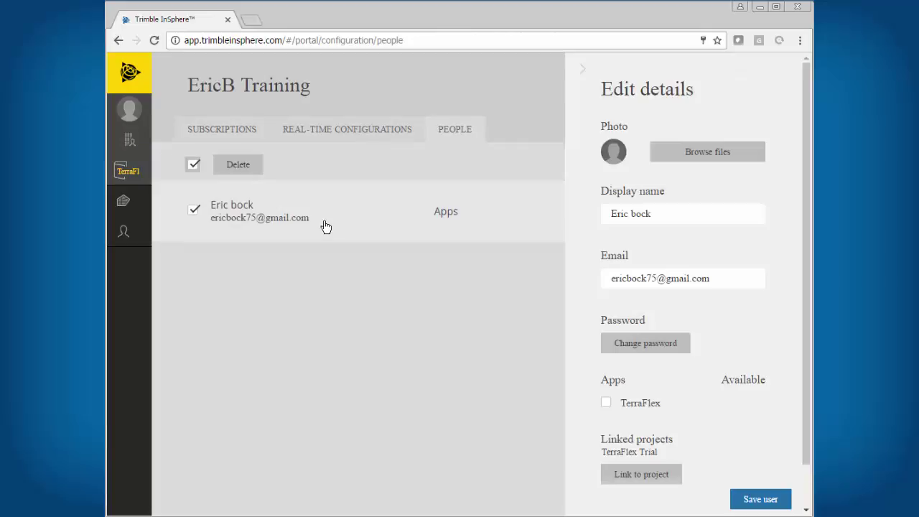
pyautogui.click(606, 403)
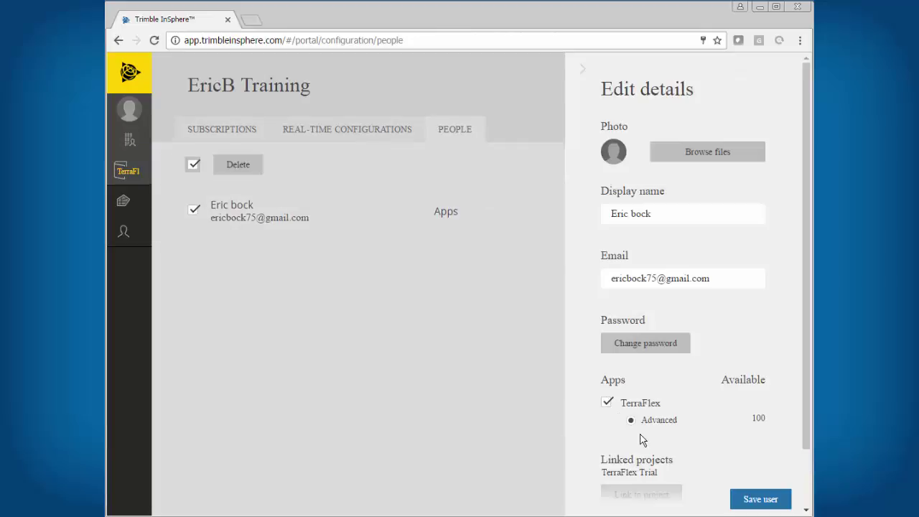
pyautogui.click(754, 501)
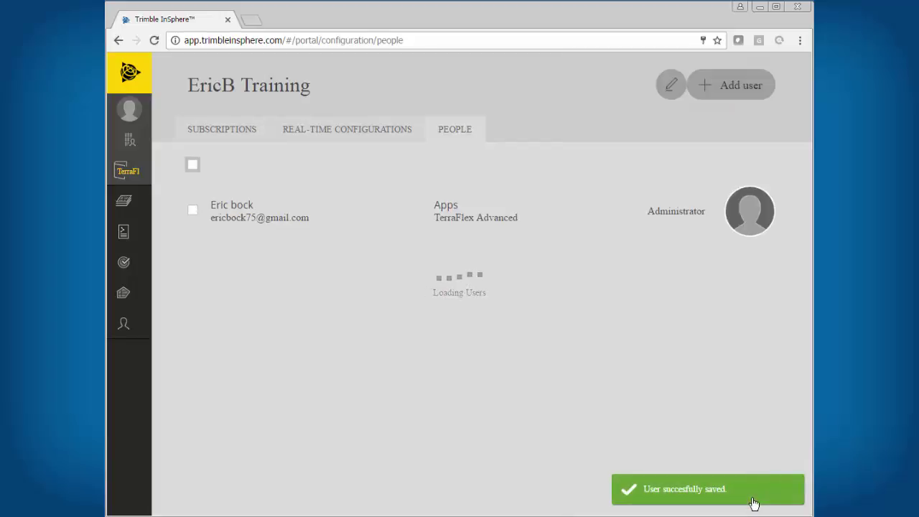
# Fill the Add user form with the new user's display name and email, grant TerraFlex, and submit
pyautogui.click(722, 89)
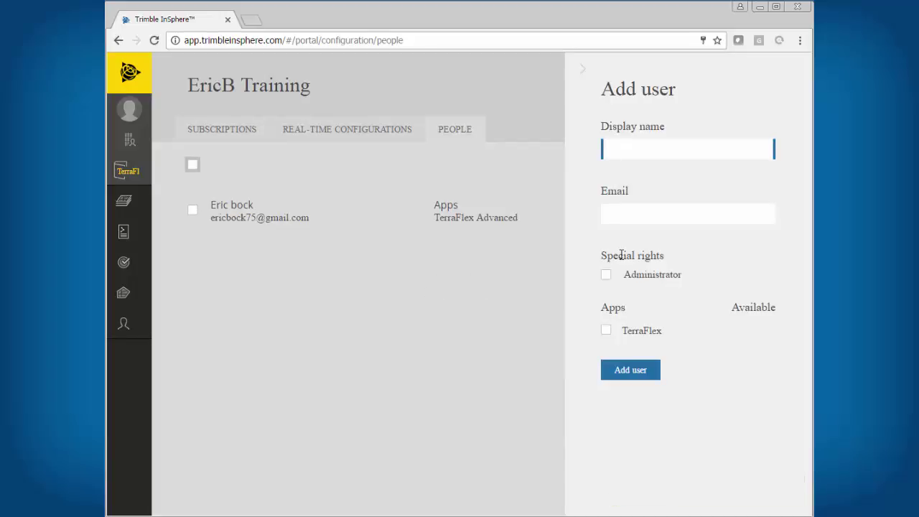
pyautogui.write('Thell')
pyautogui.click(638, 213)
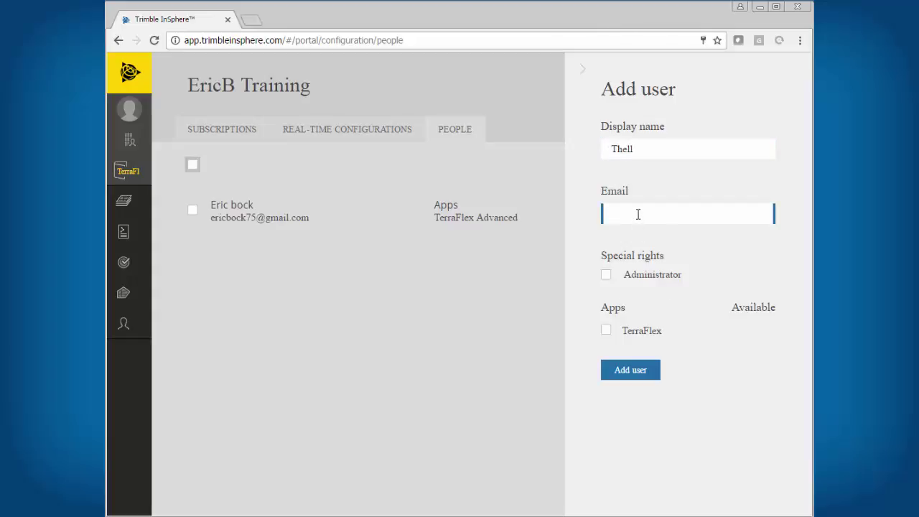
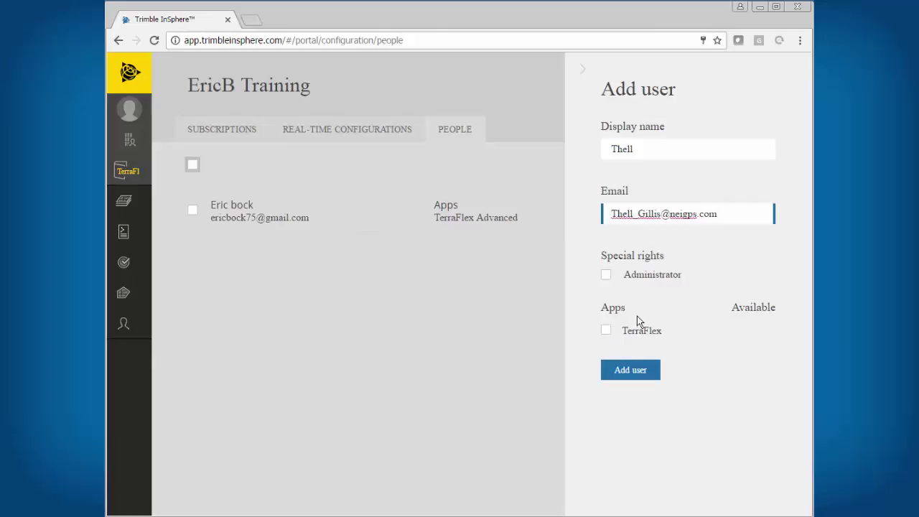
pyautogui.click(607, 330)
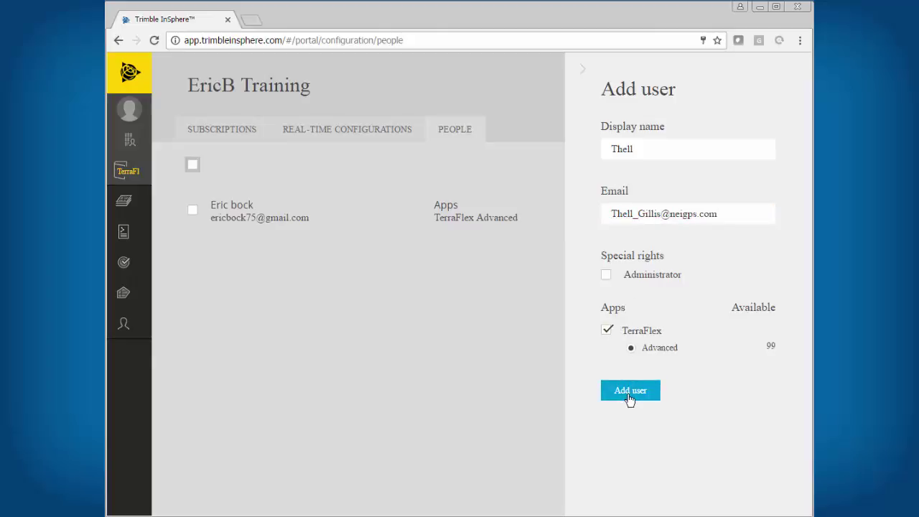
pyautogui.click(630, 393)
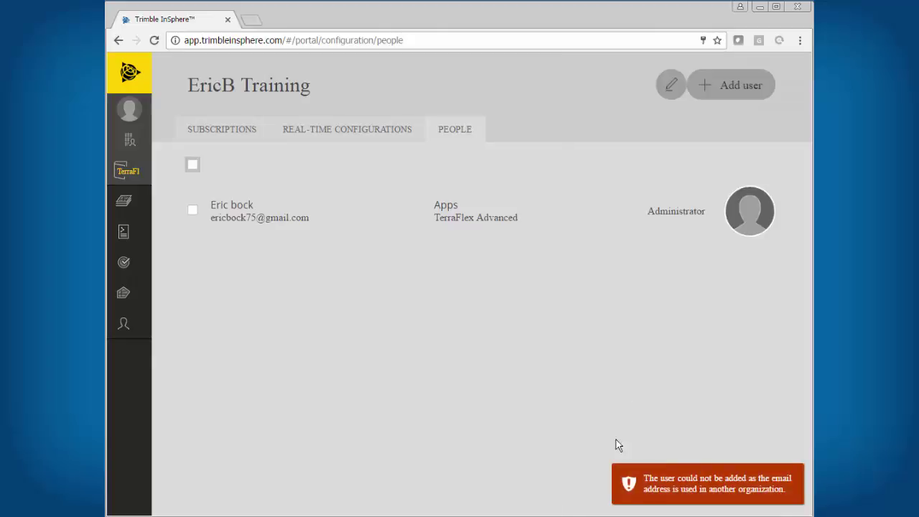